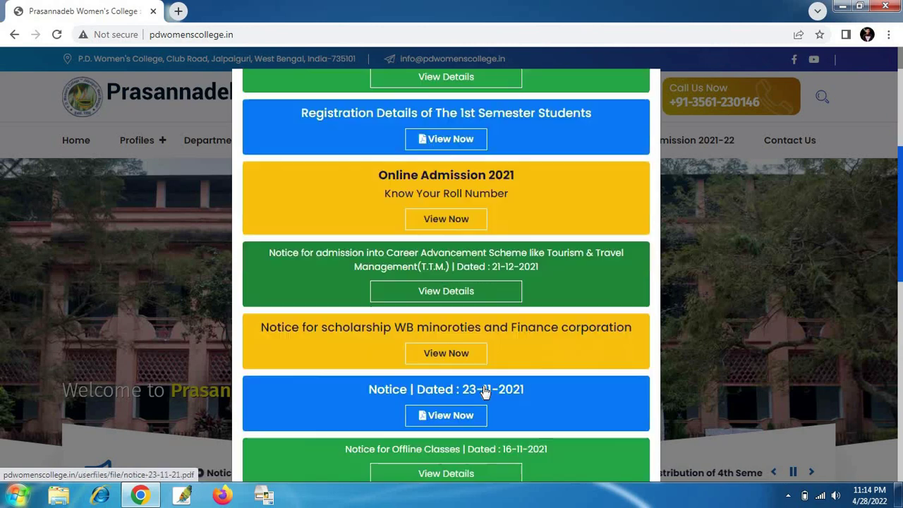
# - Close the Important Notice popup on the college homepage
pyautogui.scroll(8, 485, 400)
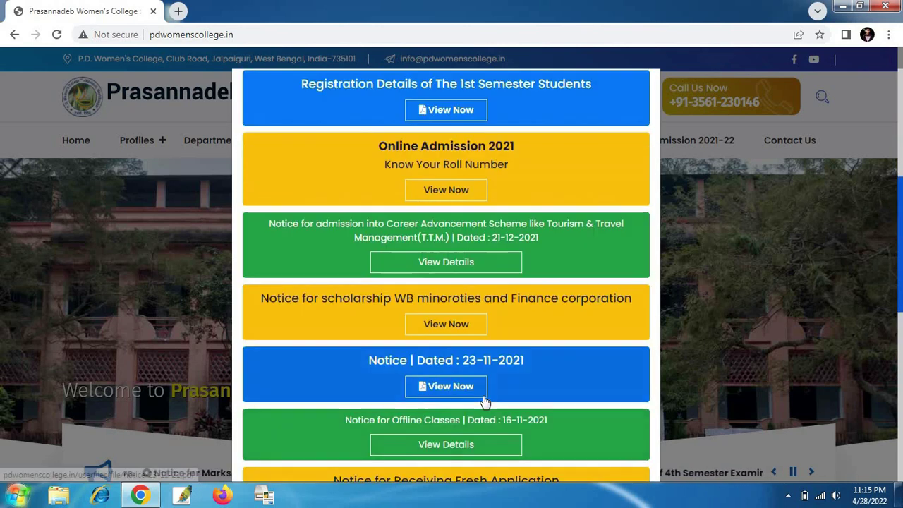
pyautogui.click(647, 106)
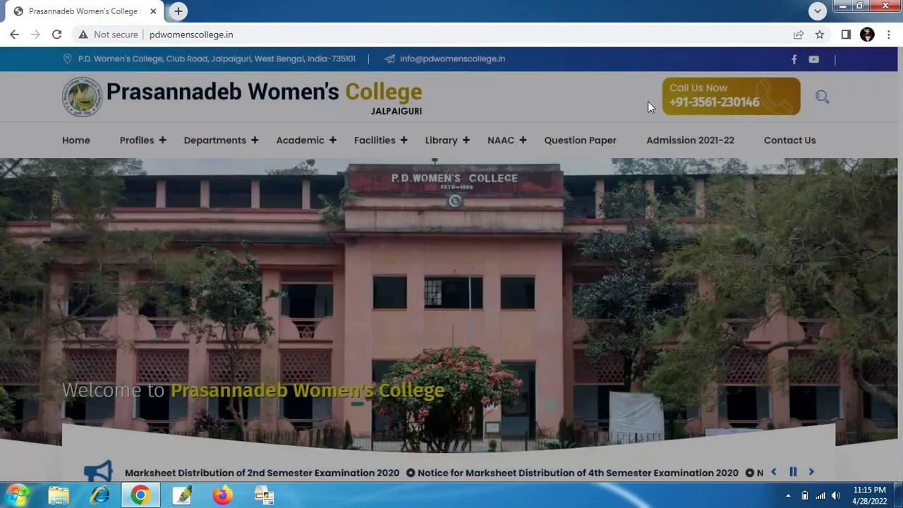
# - Scroll the homepage down to the Notice 2021-22 cards and the admission portal announcement
pyautogui.scroll(-5, 494, 233)
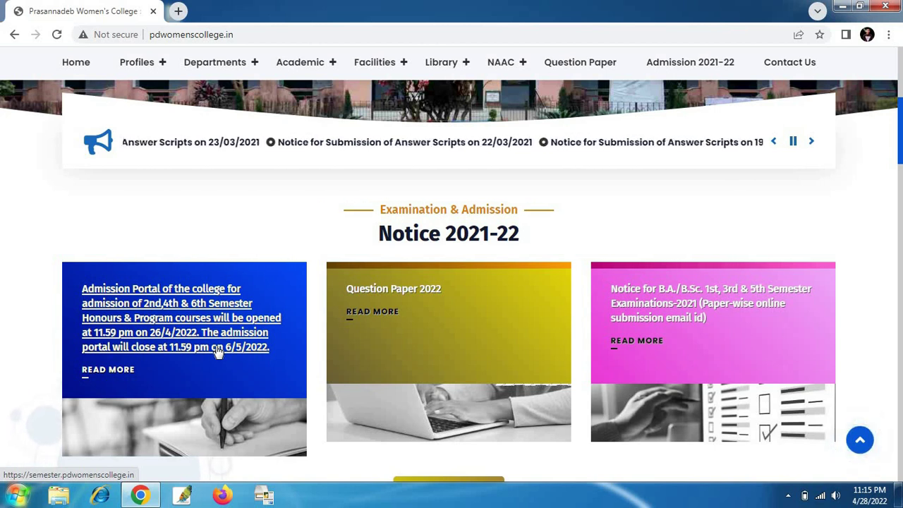
pyautogui.scroll(-1, 219, 330)
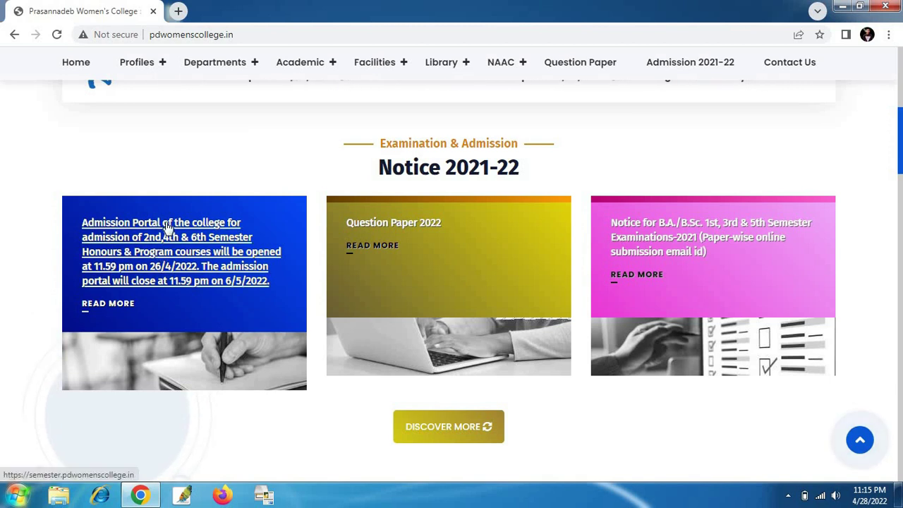
# - Open the semester admission portal and review its Payment Schedule table
pyautogui.click(167, 226)
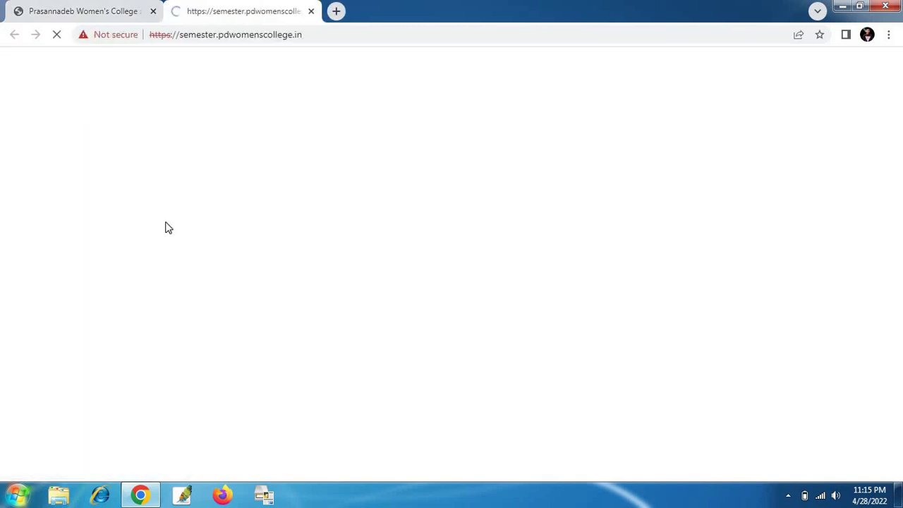
pyautogui.scroll(-1, 447, 158)
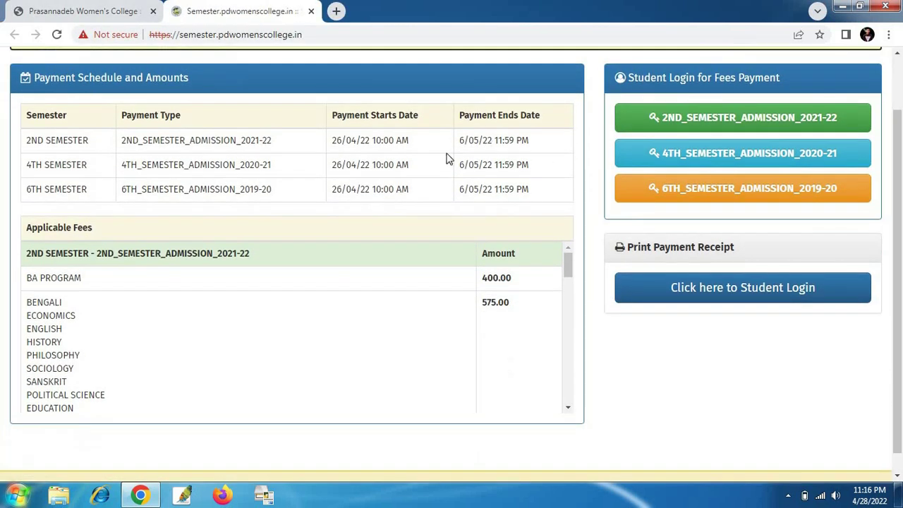
pyautogui.scroll(-1, 443, 209)
pyautogui.scroll(-3, 308, 321)
pyautogui.scroll(5, 309, 320)
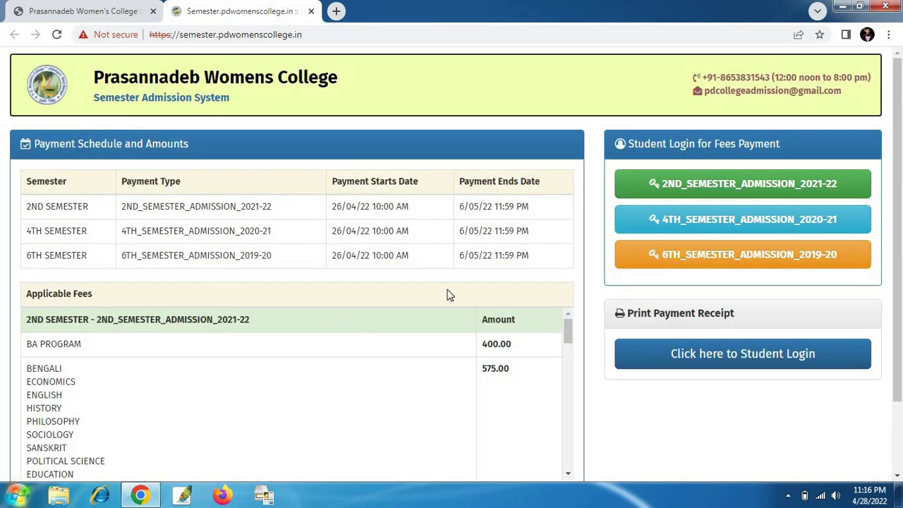
pyautogui.scroll(-1, 450, 295)
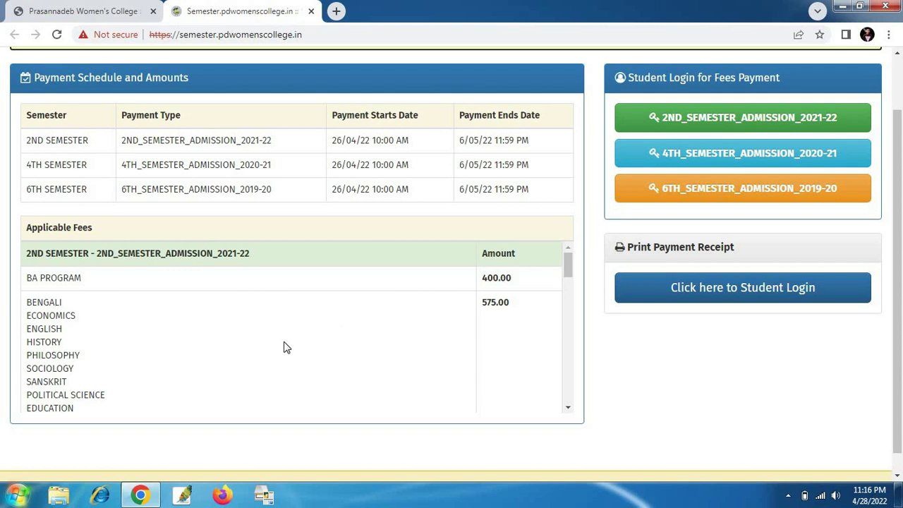
pyautogui.scroll(1, 286, 347)
pyautogui.scroll(-1, 544, 296)
pyautogui.scroll(-1, 447, 322)
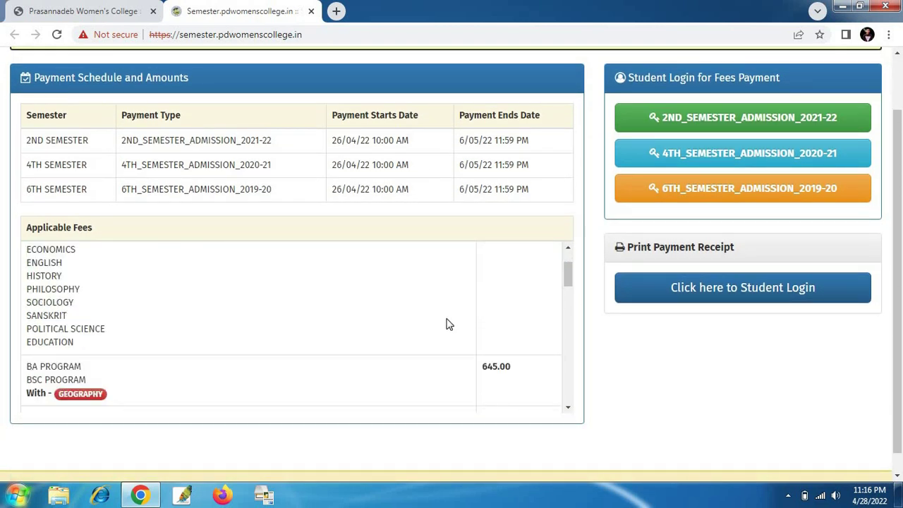
# - Review the Applicable Fees table and start the 2ND_SEMESTER_ADMISSION_2021-22 login
pyautogui.scroll(1, 447, 322)
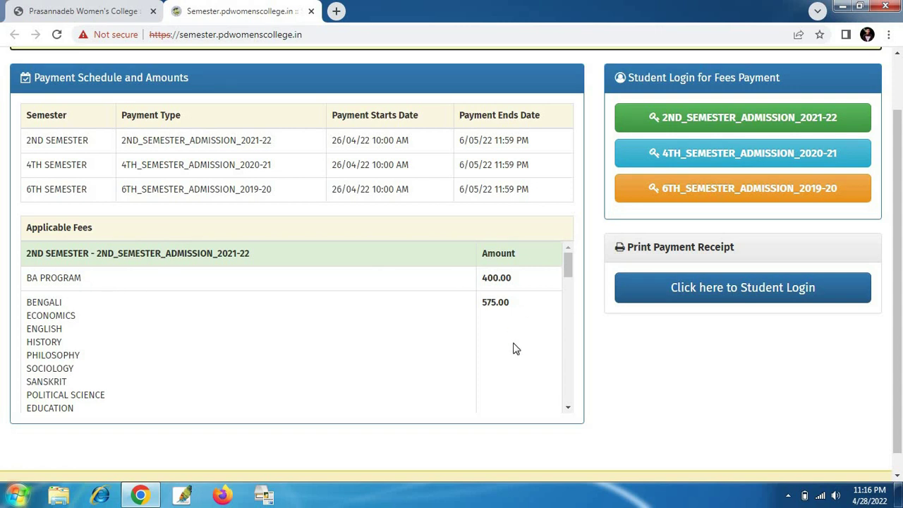
pyautogui.scroll(-2, 513, 349)
pyautogui.scroll(2, 510, 363)
pyautogui.scroll(-2, 459, 318)
pyautogui.scroll(-10, 289, 347)
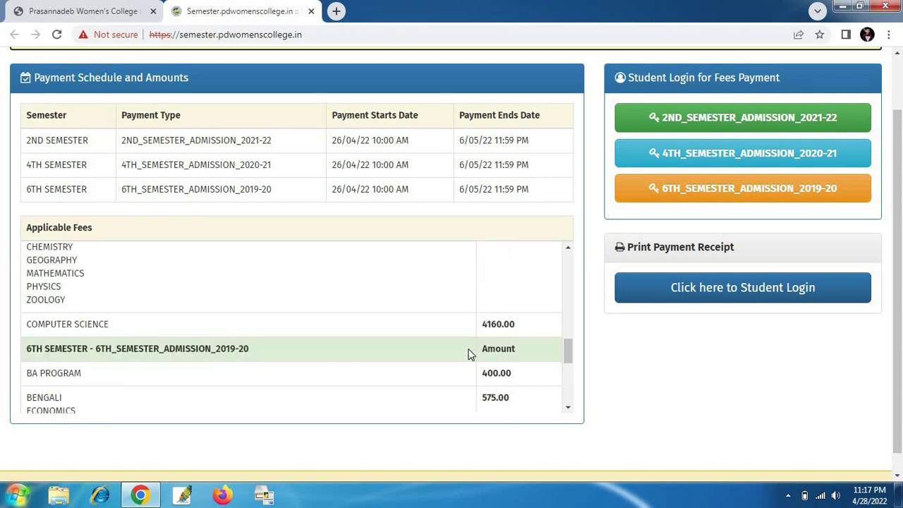
pyautogui.scroll(8, 471, 354)
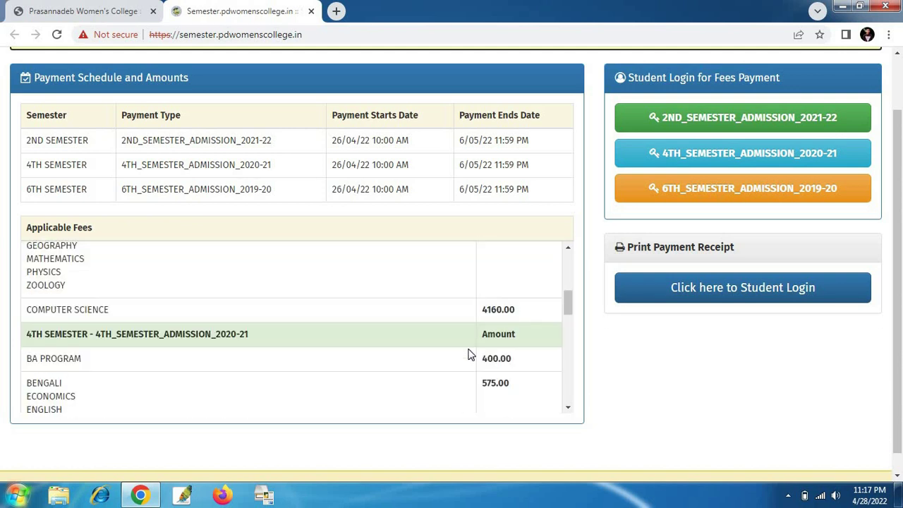
pyautogui.scroll(6, 470, 354)
pyautogui.scroll(1, 723, 136)
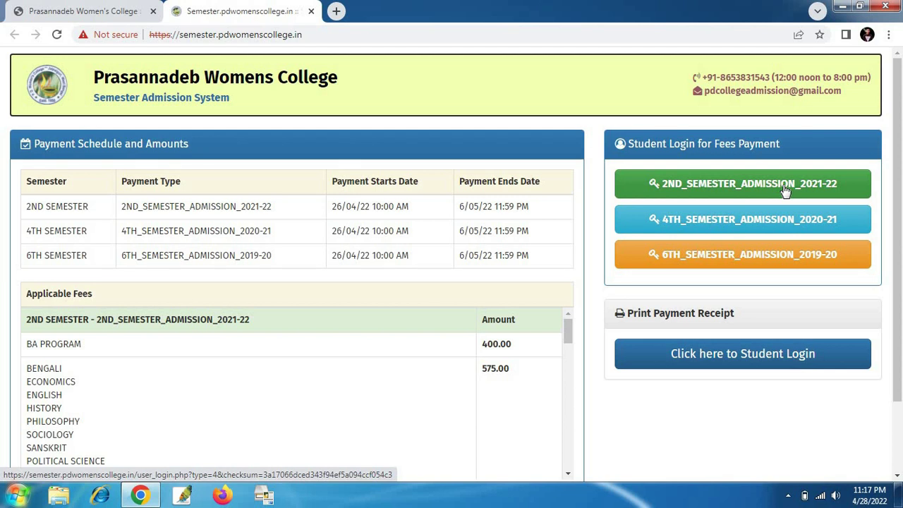
pyautogui.click(717, 191)
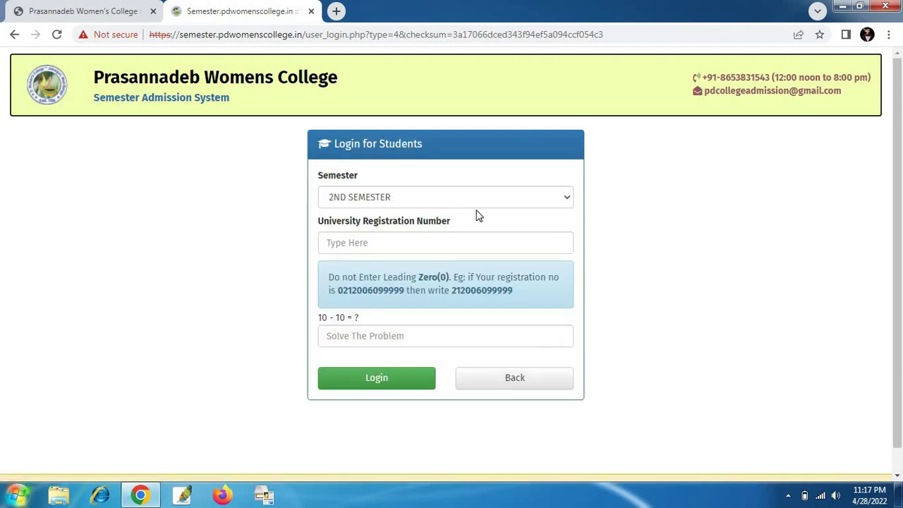
# - Keep 2ND SEMESTER selected in the student login form's Semester dropdown
pyautogui.click(381, 199)
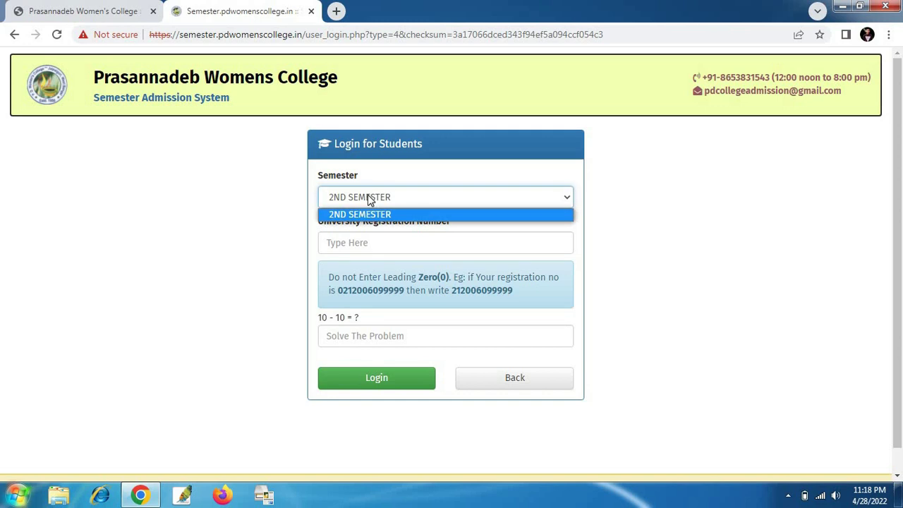
pyautogui.click(351, 201)
pyautogui.scroll(-1, 564, 210)
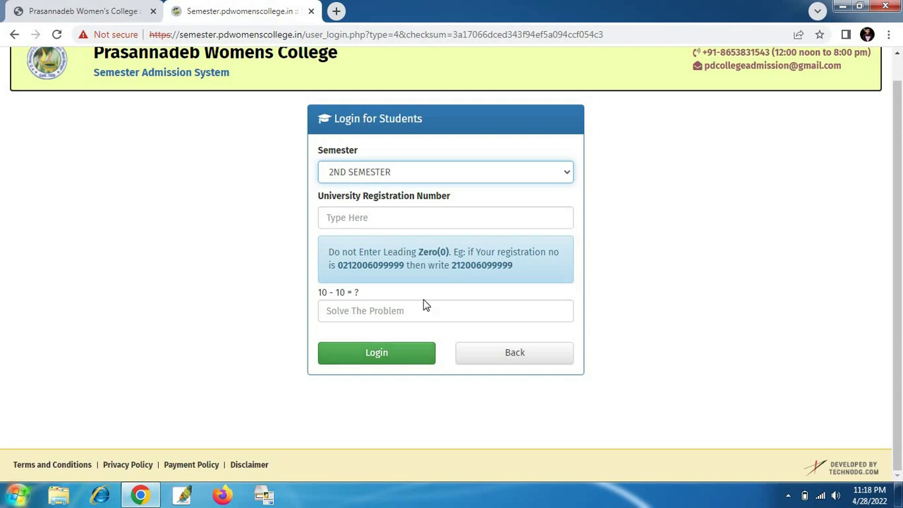
pyautogui.scroll(1, 76, 187)
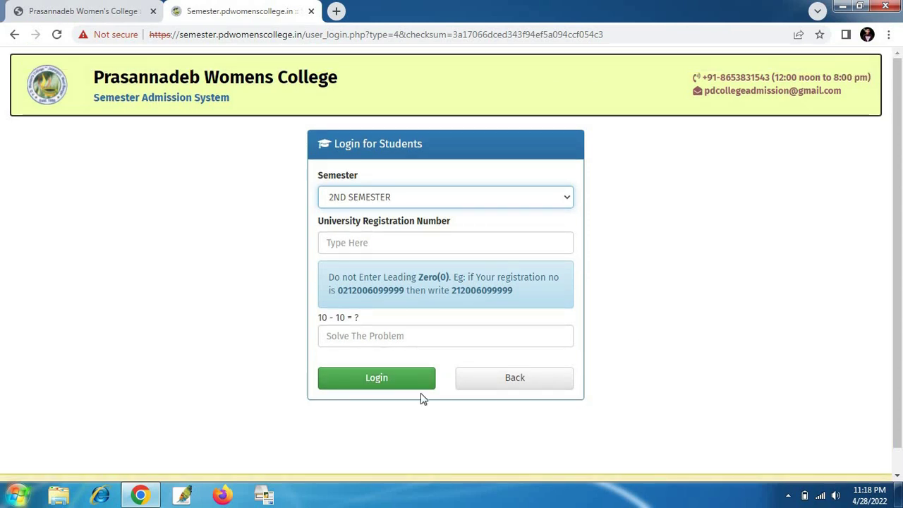
pyautogui.scroll(-1, 695, 336)
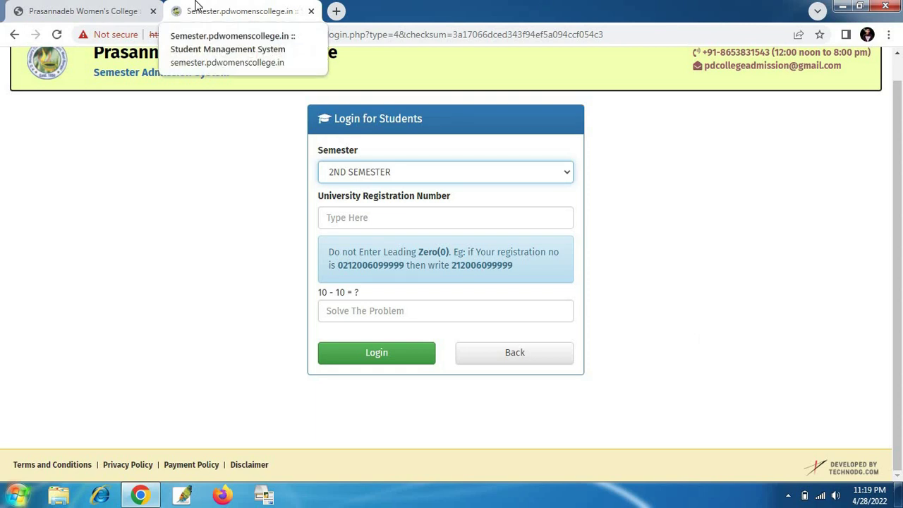
# - On the college homepage, show more notices and open 'Registration Details of The 1st Semester Students'
pyautogui.click(161, 3)
pyautogui.scroll(-2, 571, 209)
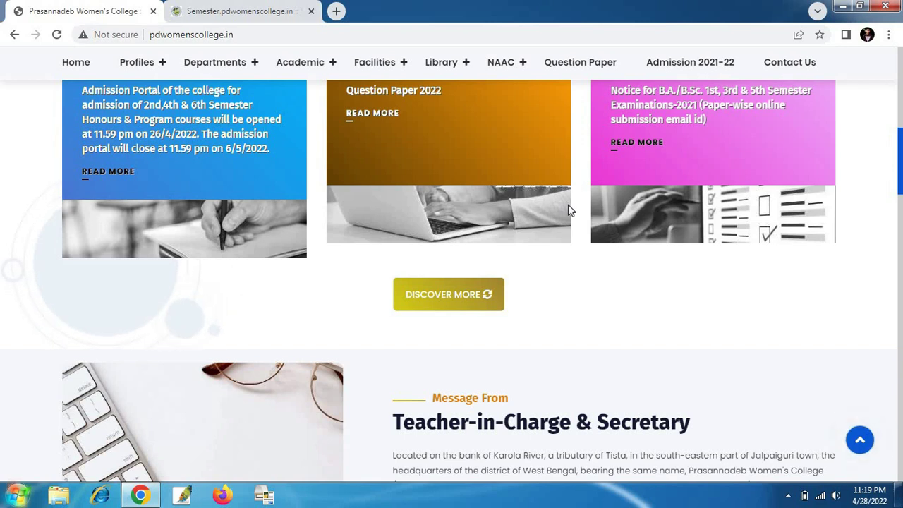
pyautogui.click(449, 294)
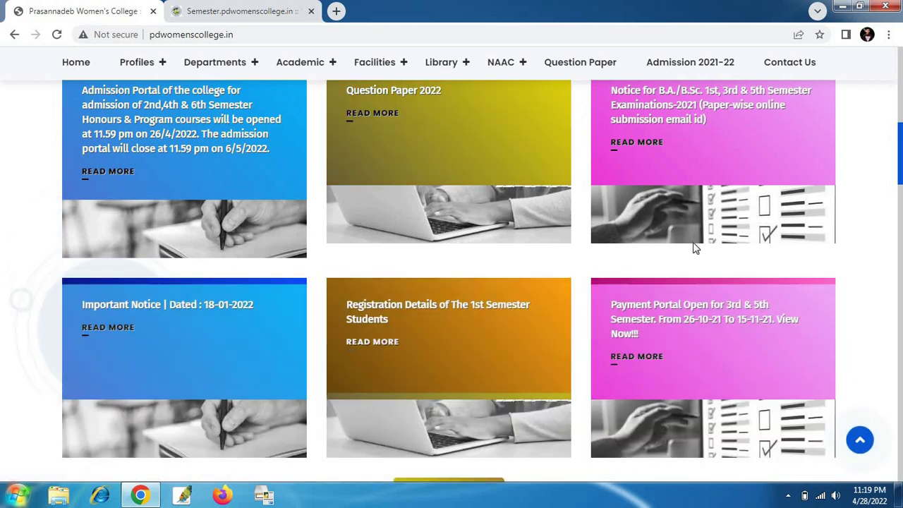
pyautogui.scroll(-2, 261, 150)
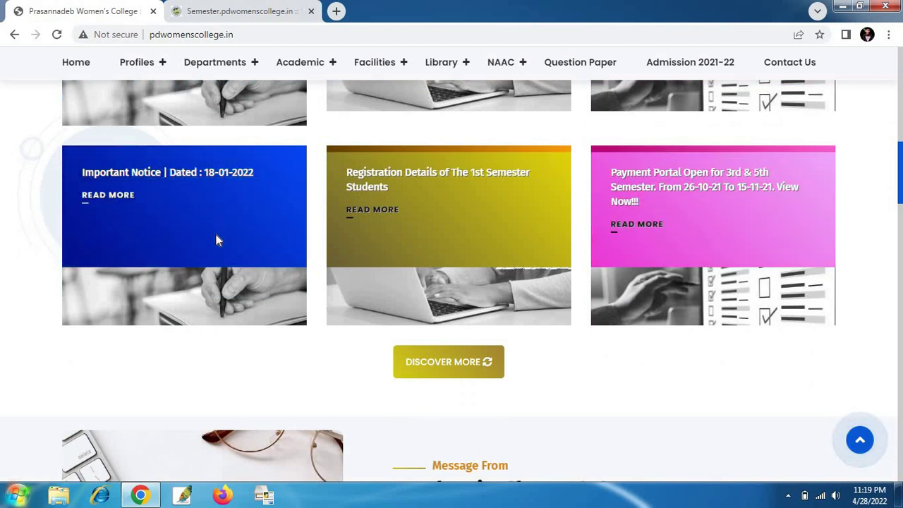
pyautogui.scroll(2, 215, 236)
pyautogui.scroll(-1, 509, 312)
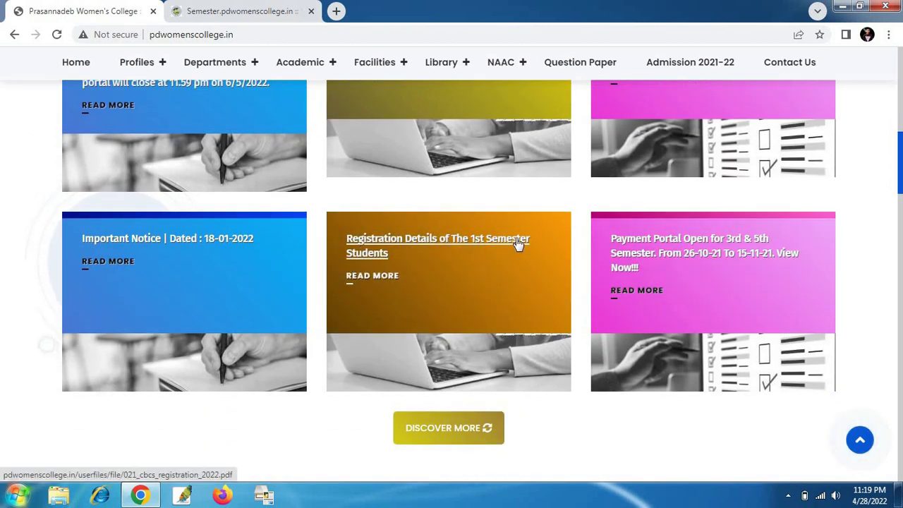
pyautogui.click(372, 245)
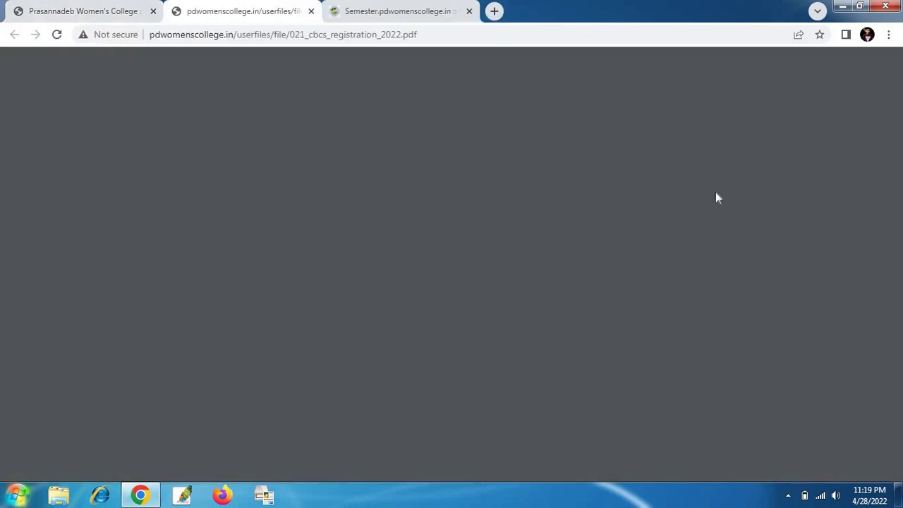
# - Scroll through the 42-page 1st semester registration list PDF
pyautogui.scroll(-5, 462, 184)
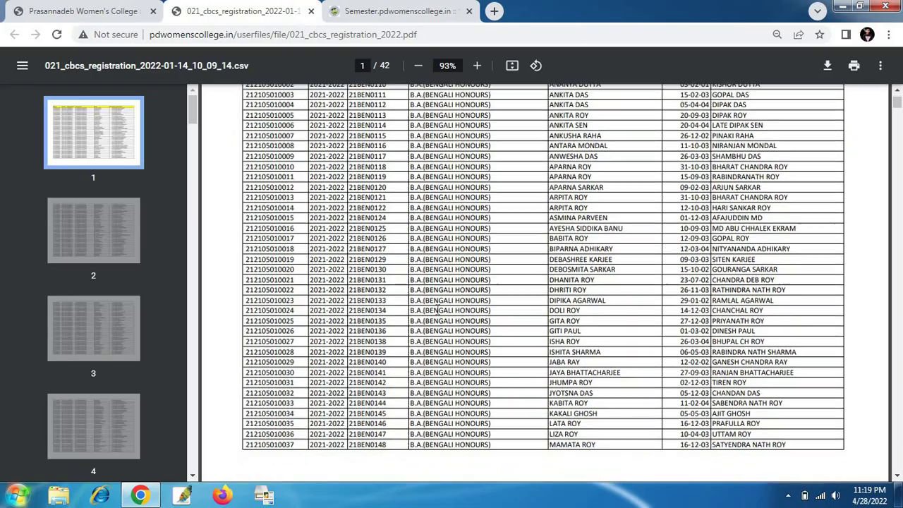
pyautogui.scroll(5, 427, 339)
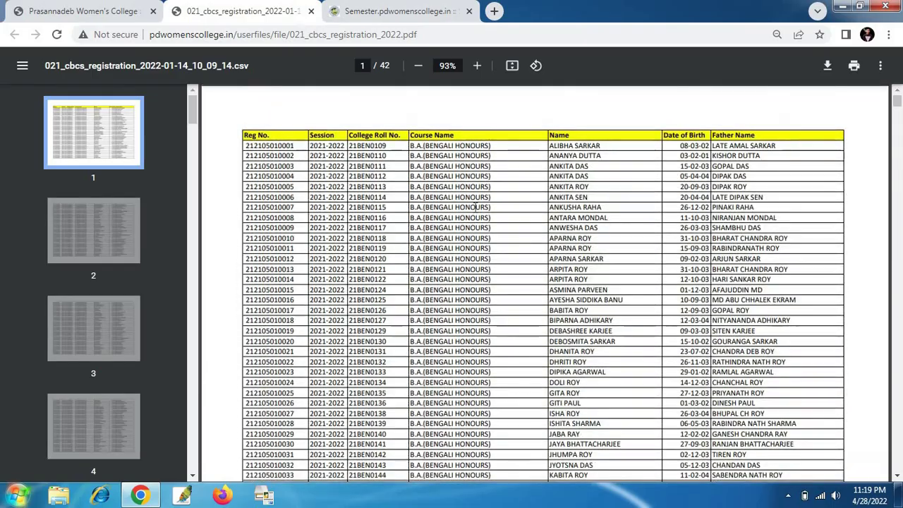
pyautogui.scroll(-10, 474, 227)
pyautogui.scroll(-15, 477, 208)
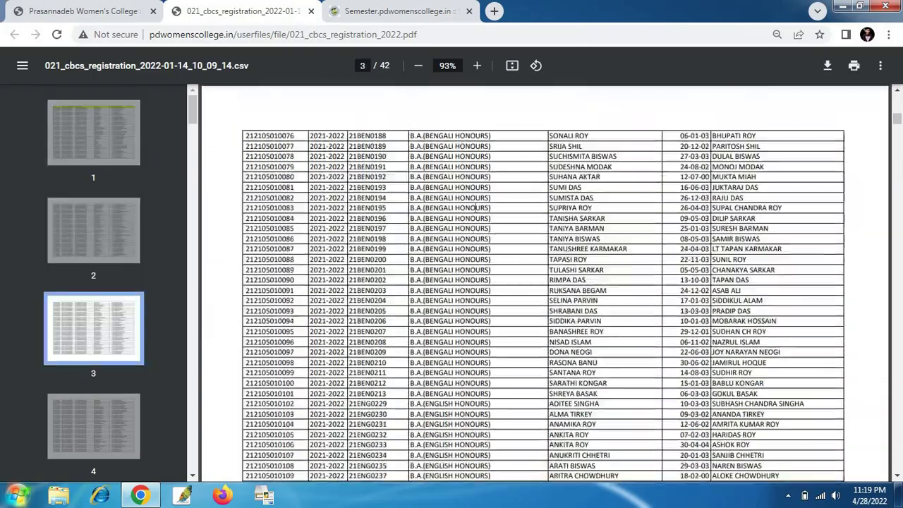
pyautogui.scroll(-15, 477, 208)
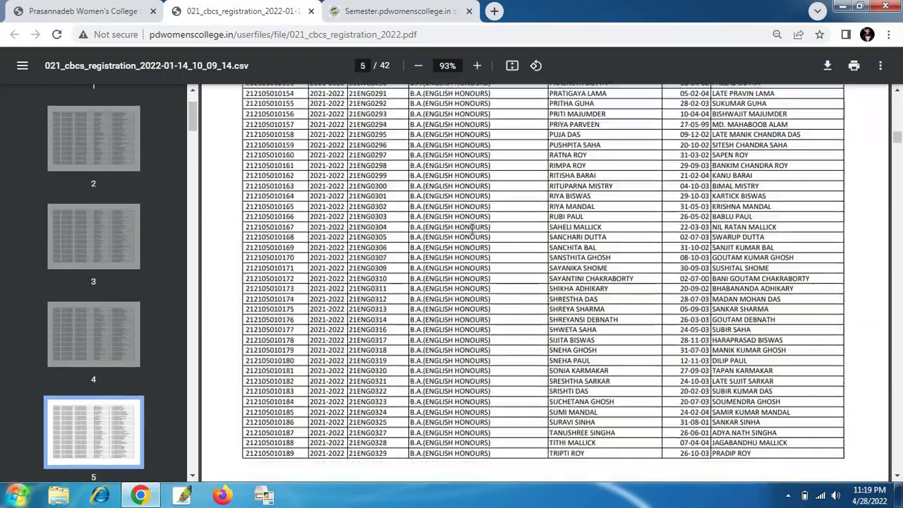
pyautogui.scroll(-3, 474, 236)
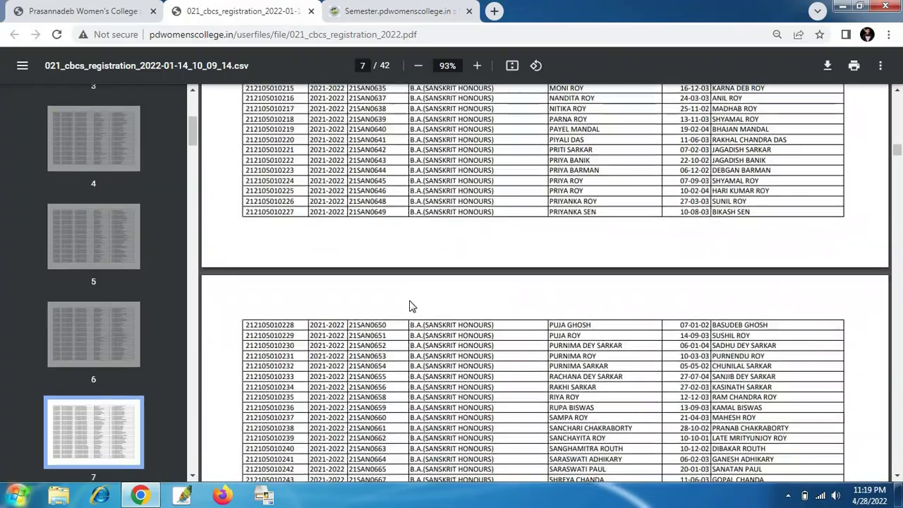
pyautogui.scroll(15, 413, 305)
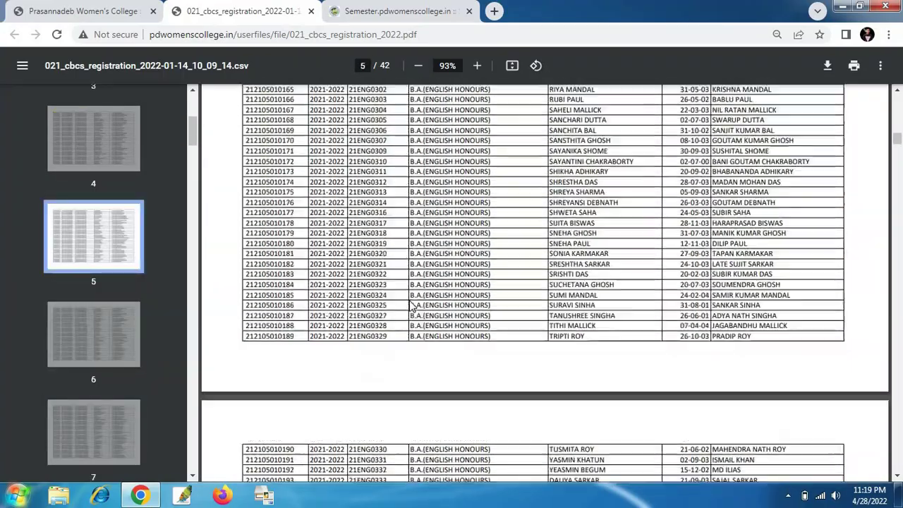
pyautogui.scroll(20, 413, 306)
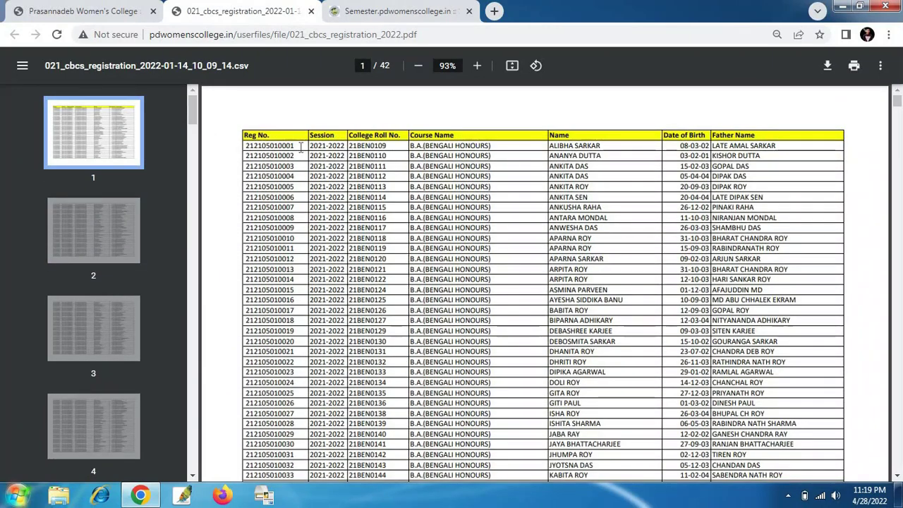
# - Copy the first student's registration number and return to the student login page
pyautogui.moveTo(301, 146); pyautogui.dragTo(247, 147)
pyautogui.rightClick(249, 149)
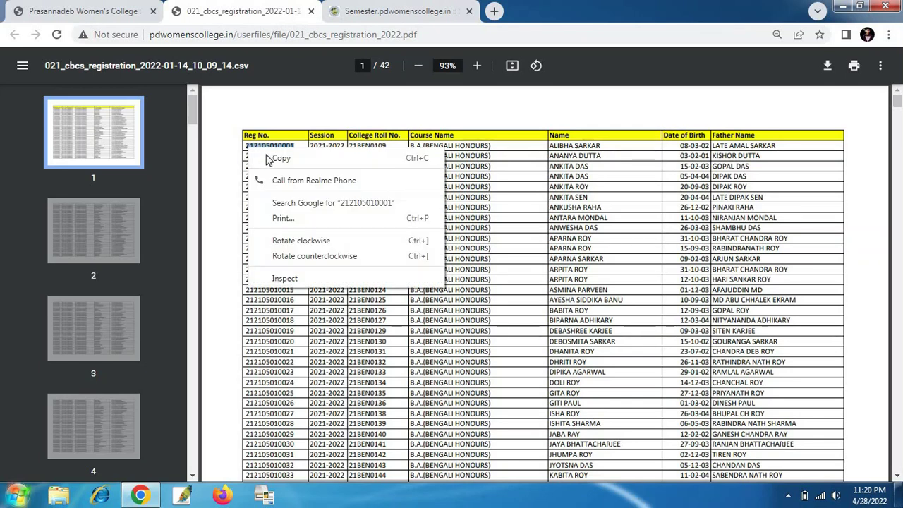
pyautogui.click(268, 159)
pyautogui.click(419, 8)
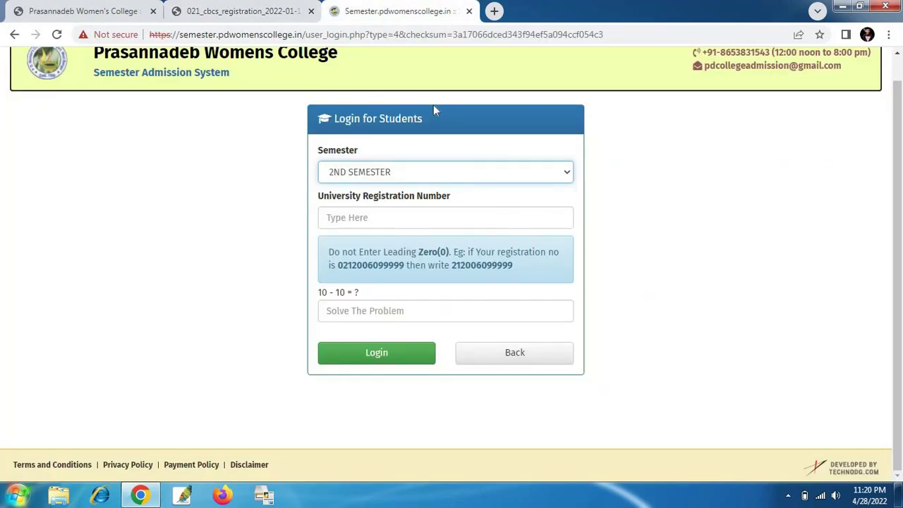
# - Paste the copied registration number, answer 0 to the arithmetic check, and log in
pyautogui.click(391, 220)
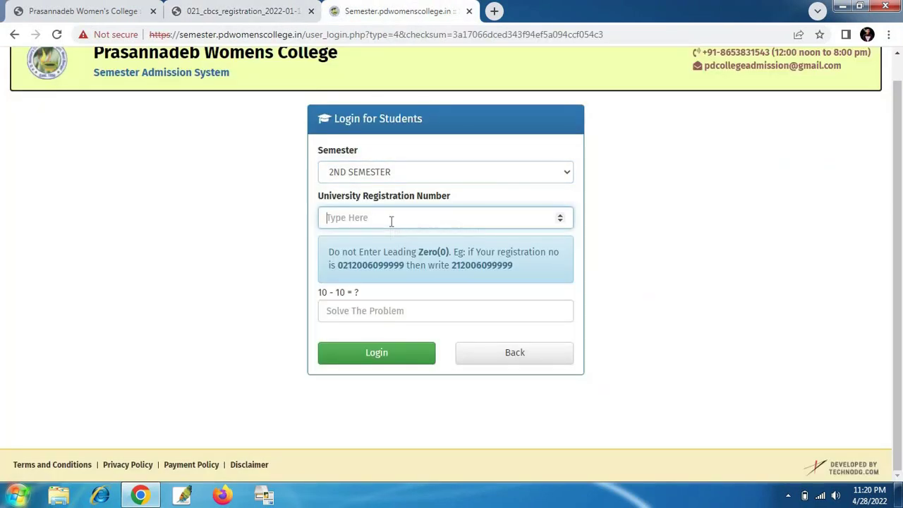
pyautogui.rightClick(390, 221)
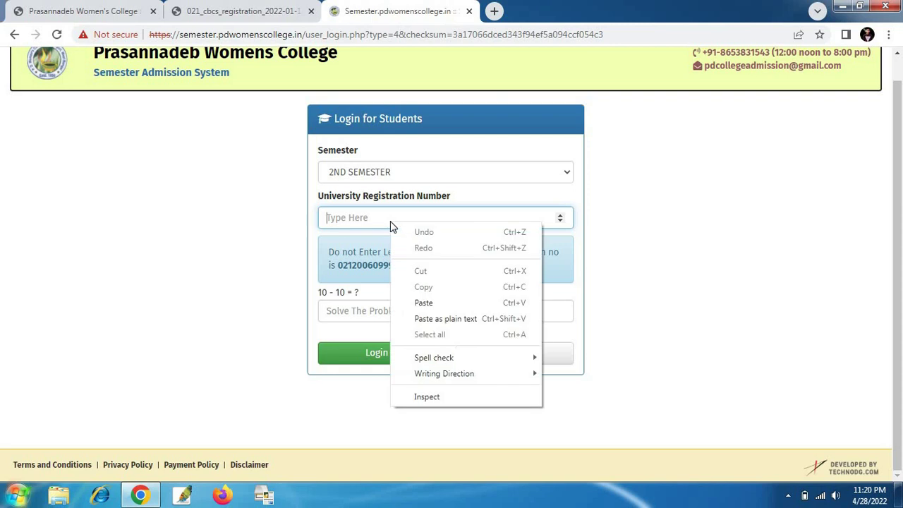
pyautogui.click(435, 305)
pyautogui.click(389, 311)
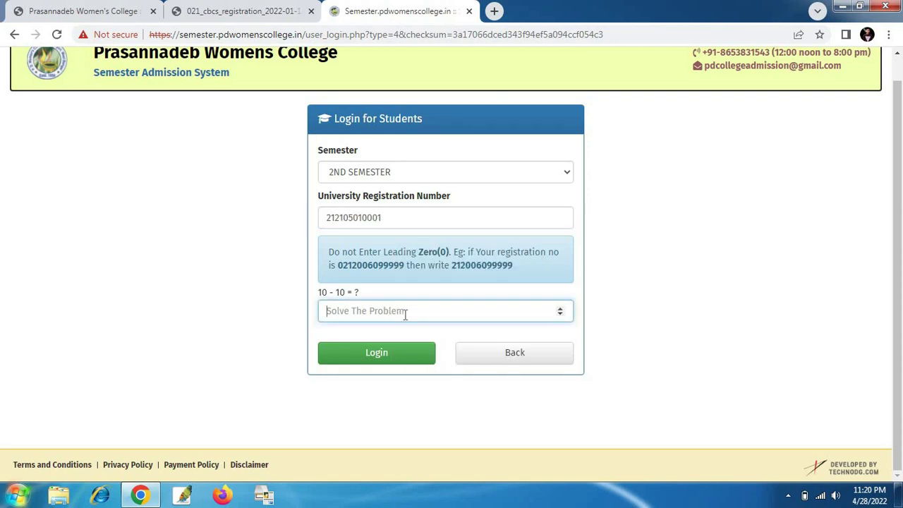
pyautogui.write('0')
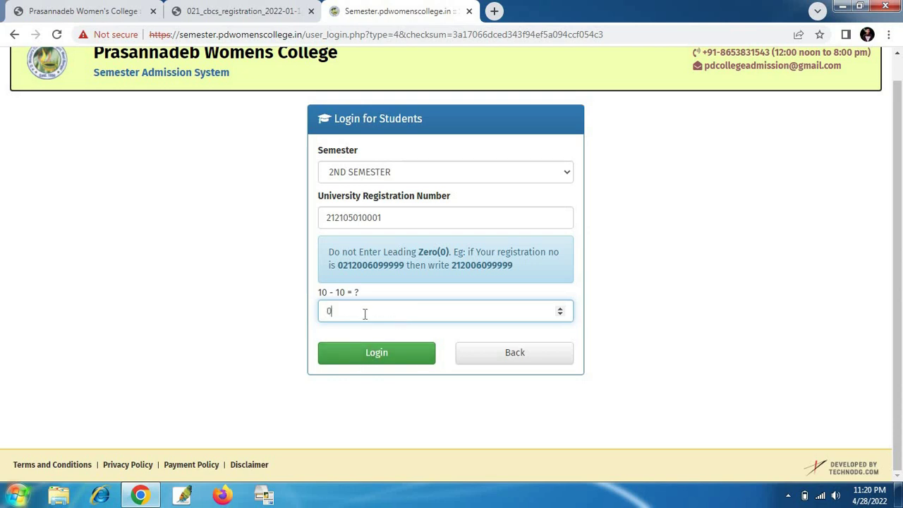
pyautogui.click(362, 353)
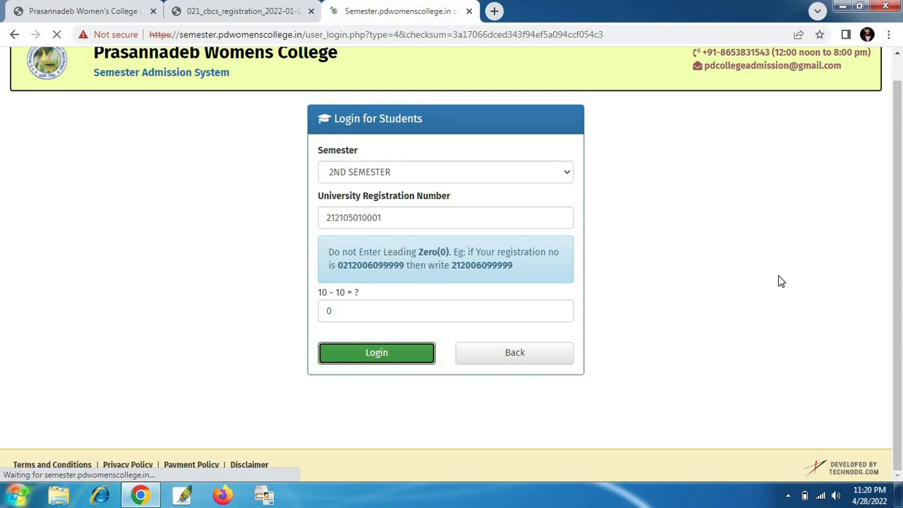
pyautogui.scroll(-1, 793, 184)
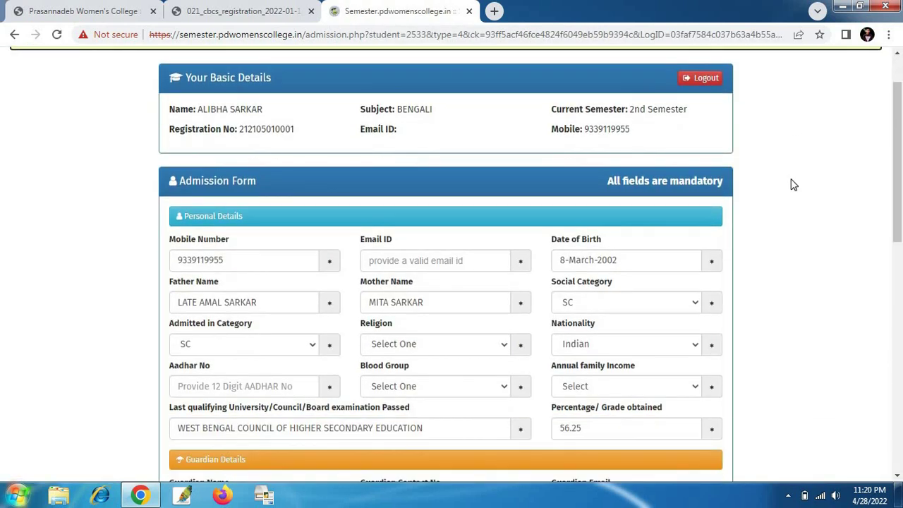
pyautogui.scroll(-10, 355, 369)
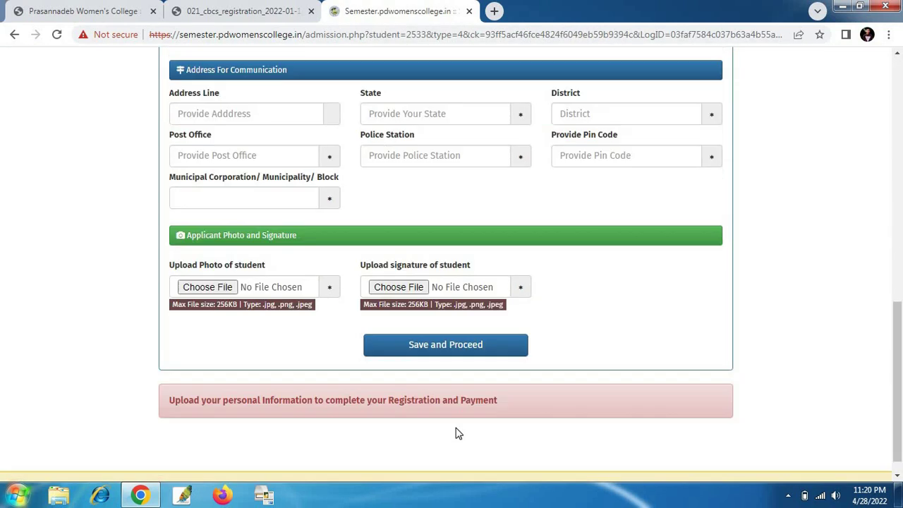
pyautogui.scroll(10, 690, 214)
pyautogui.scroll(-2, 690, 214)
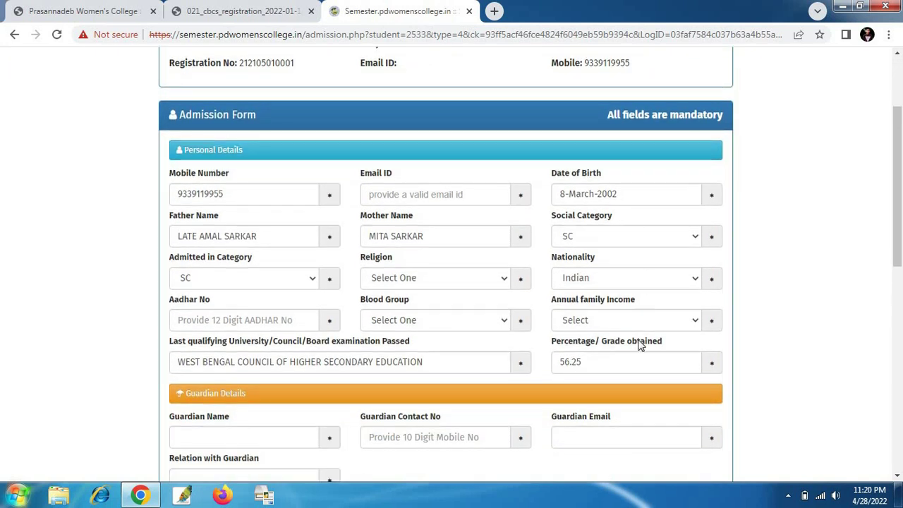
pyautogui.scroll(-1, 640, 344)
pyautogui.scroll(-1, 324, 411)
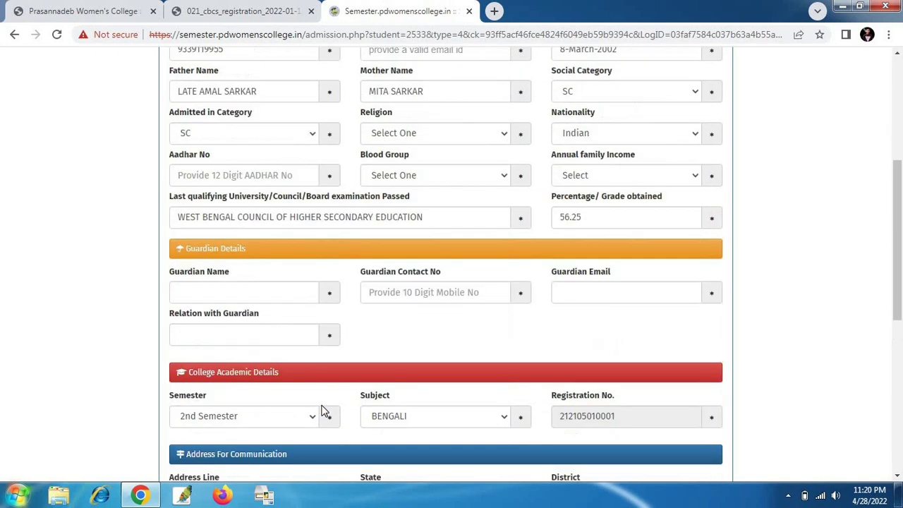
pyautogui.scroll(5, 317, 279)
pyautogui.scroll(-1, 307, 283)
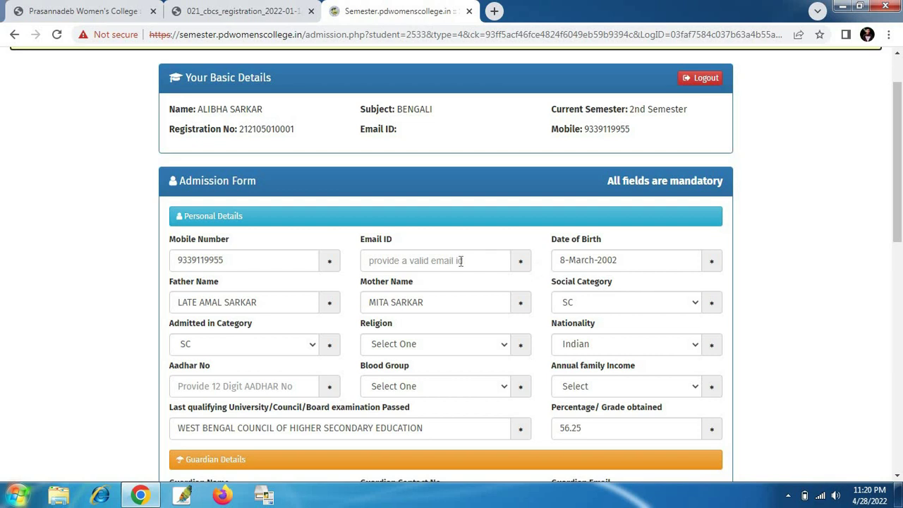
pyautogui.scroll(-1, 508, 233)
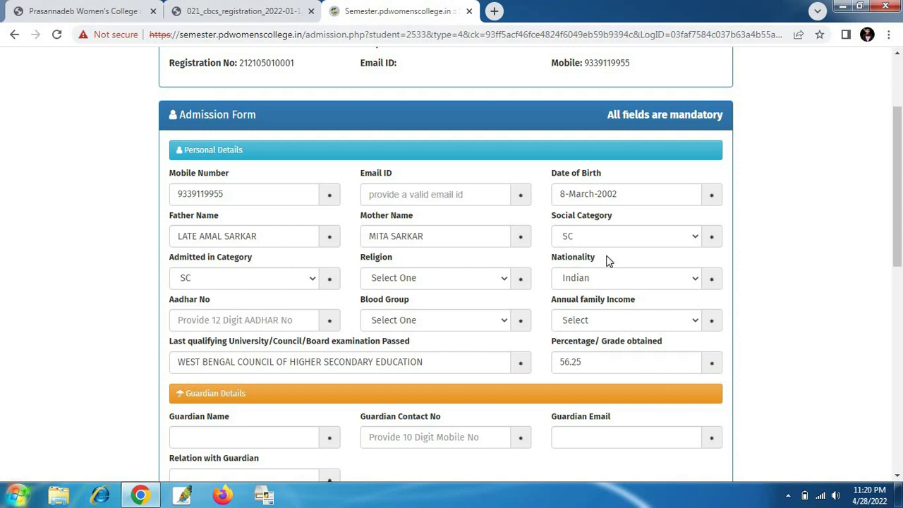
pyautogui.scroll(-2, 607, 261)
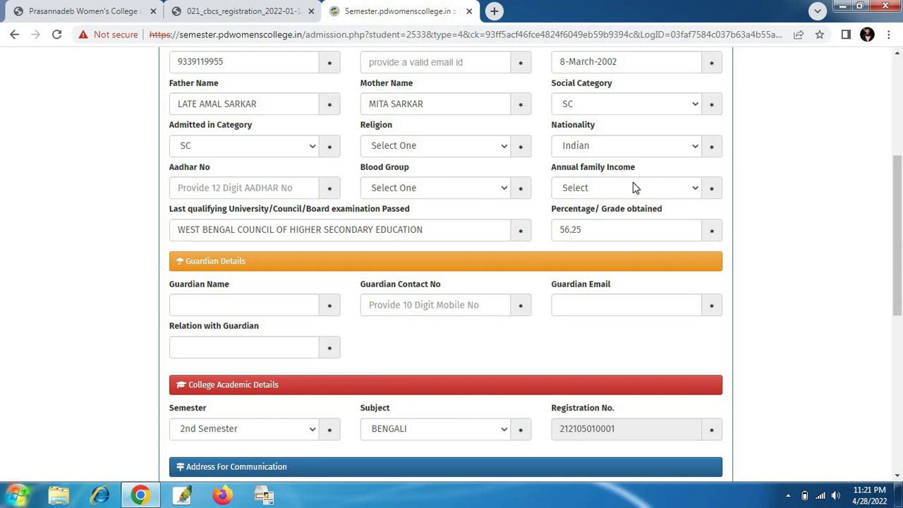
pyautogui.scroll(-2, 233, 236)
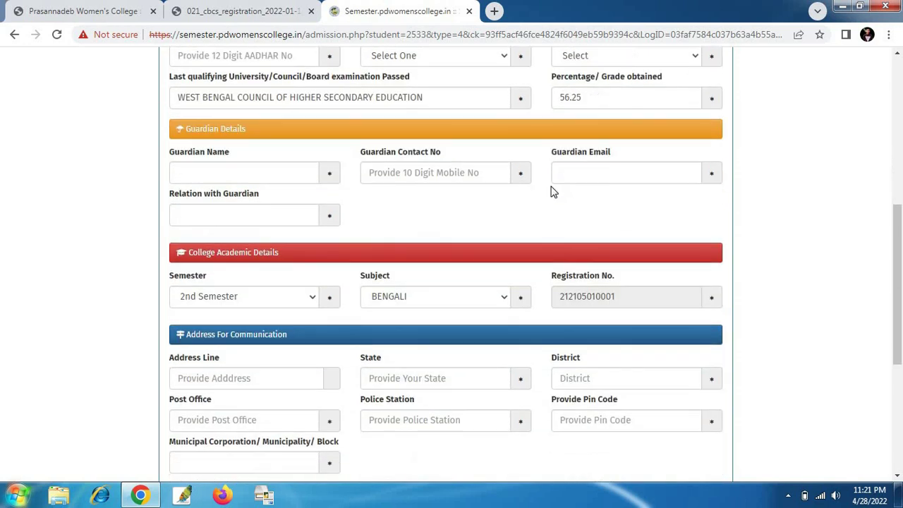
pyautogui.scroll(-1, 224, 194)
pyautogui.scroll(-4, 244, 236)
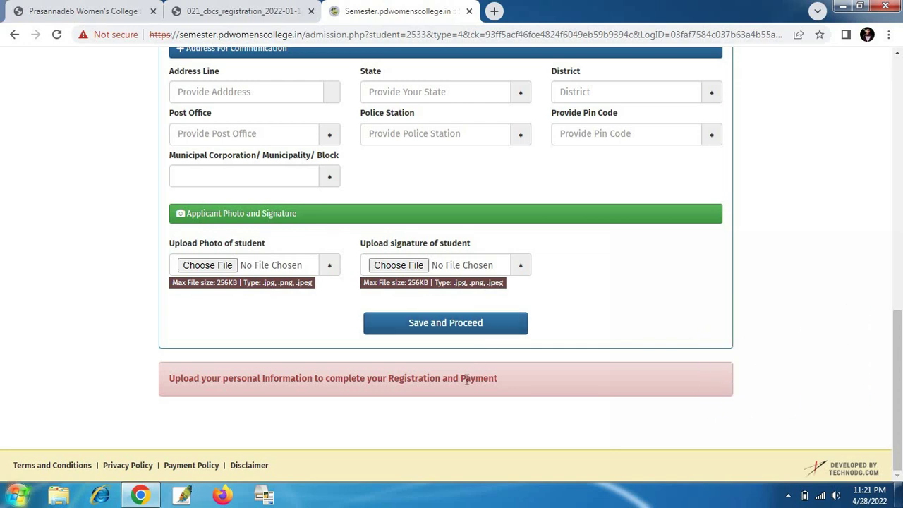
# - Review the prefilled 2nd Semester Bengali admission form, then log the student out
pyautogui.scroll(10, 466, 381)
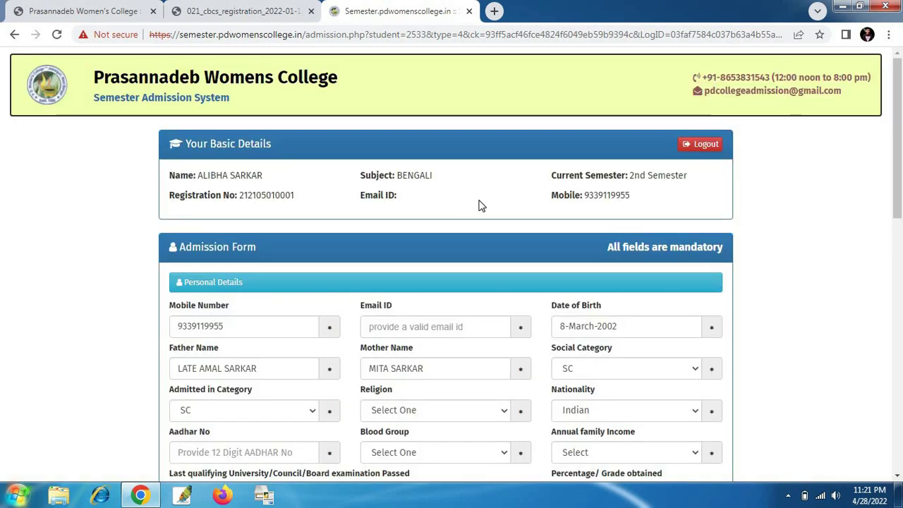
pyautogui.scroll(-10, 461, 256)
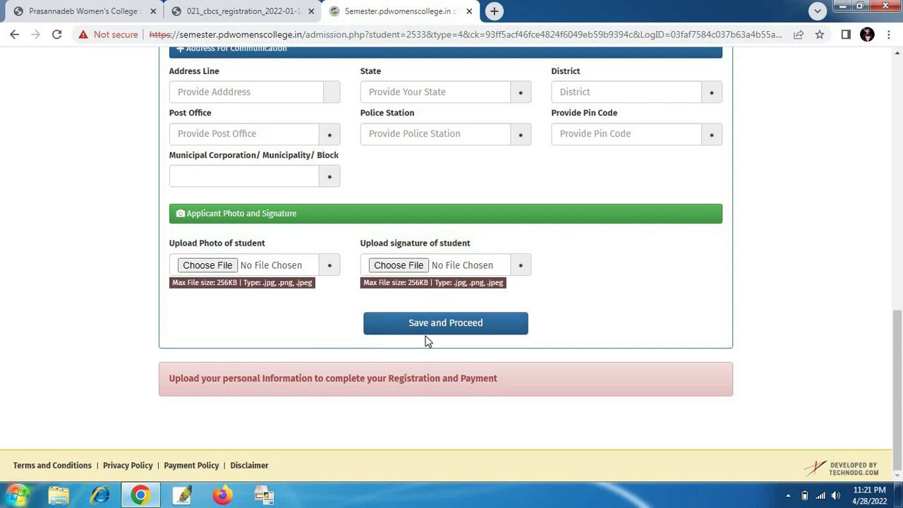
pyautogui.scroll(6, 550, 331)
pyautogui.scroll(2, 548, 296)
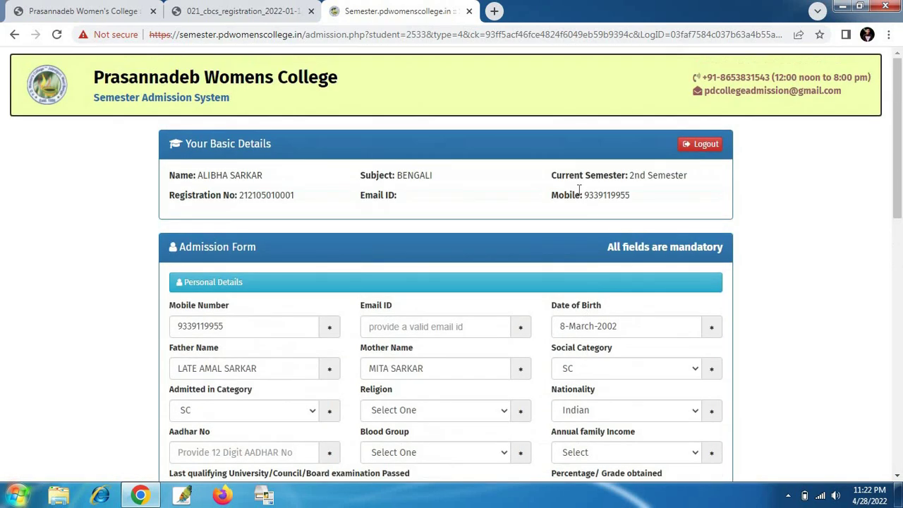
pyautogui.scroll(-5, 597, 218)
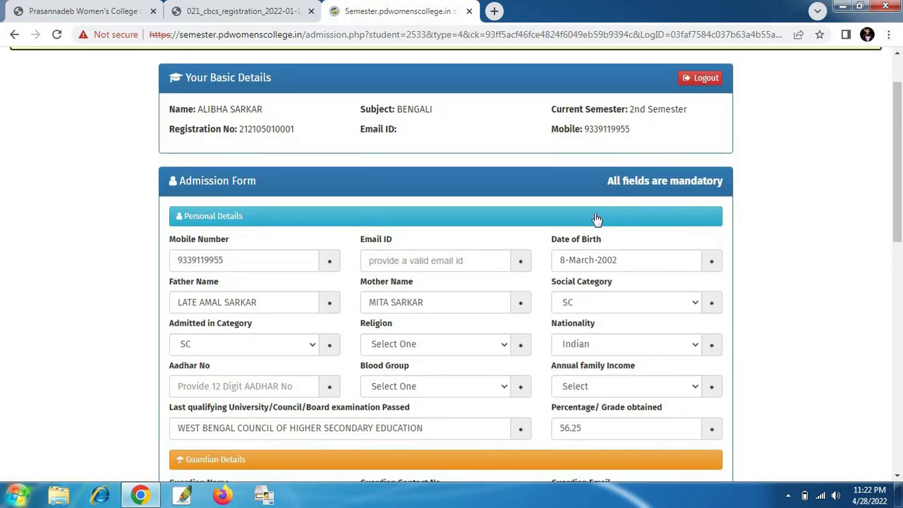
pyautogui.scroll(-3, 464, 268)
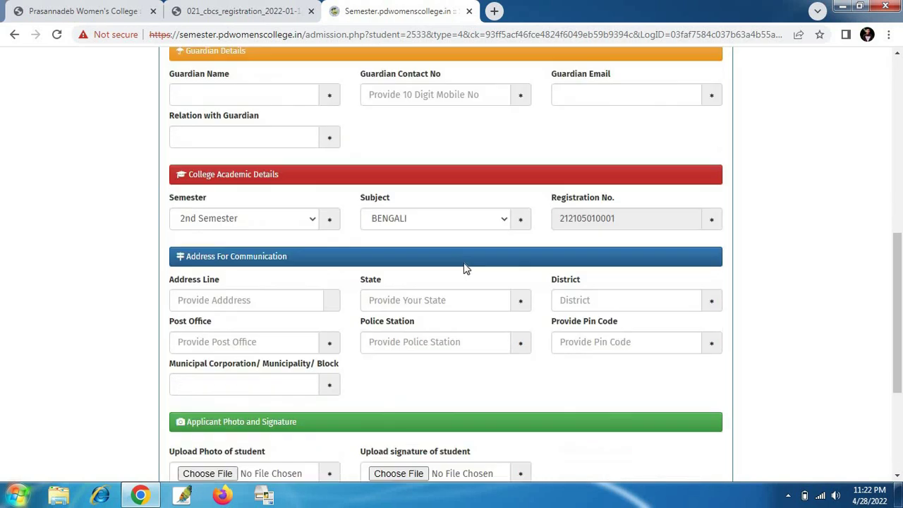
pyautogui.scroll(7, 447, 269)
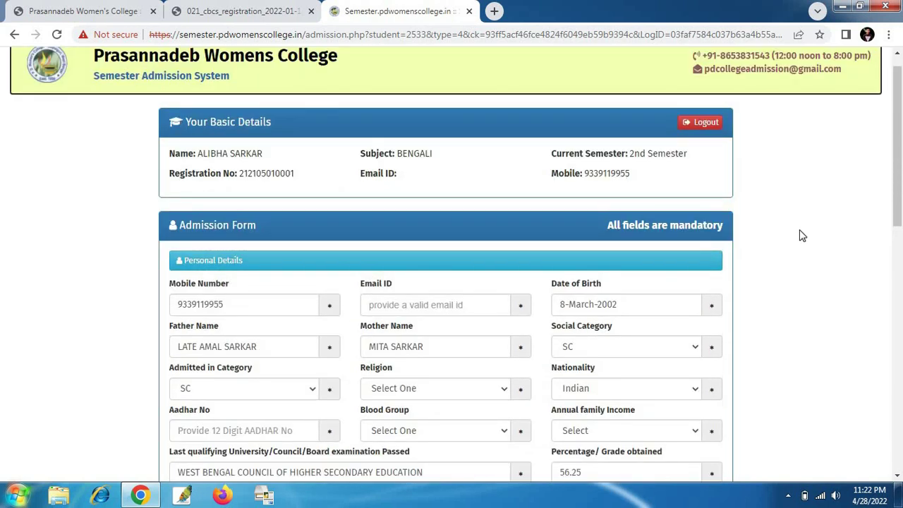
pyautogui.scroll(-2, 611, 319)
pyautogui.scroll(-3, 348, 413)
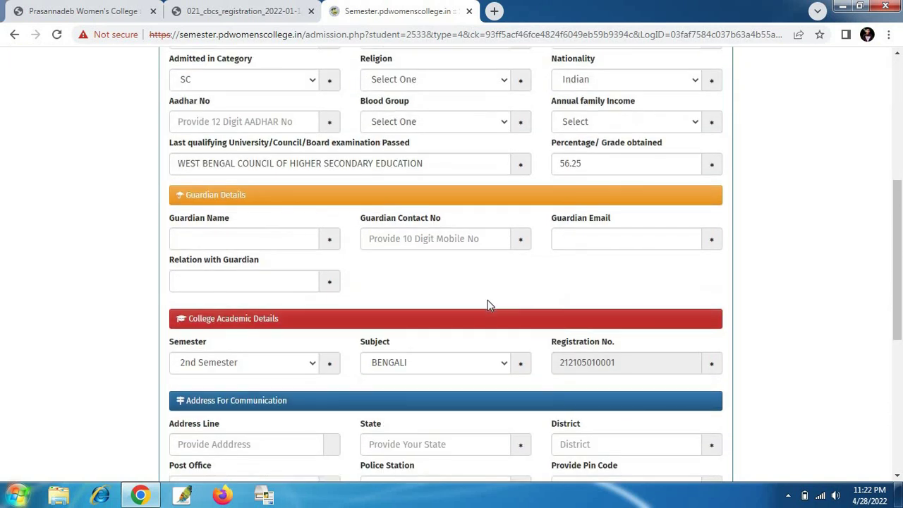
pyautogui.scroll(3, 487, 303)
pyautogui.scroll(2, 488, 306)
pyautogui.click(701, 149)
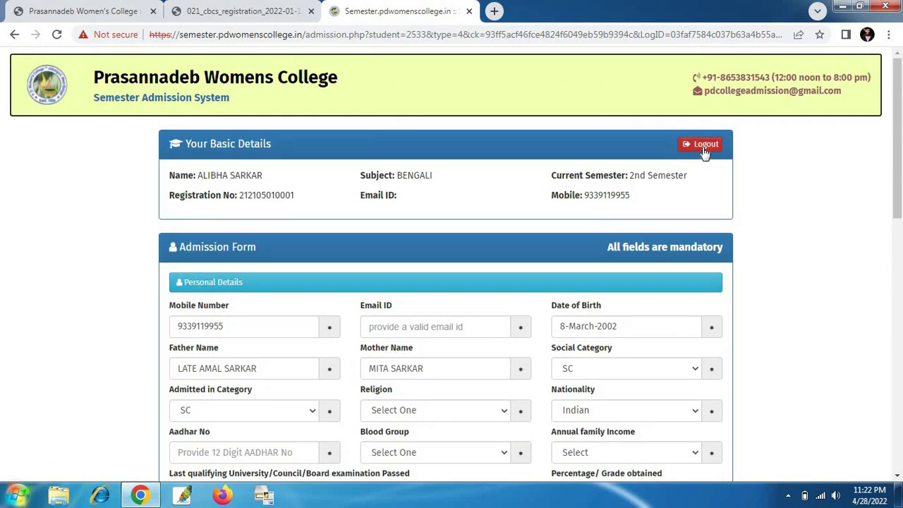
# - Go to Print Payment Receipt's 'Click here to Student Login' on the index page
pyautogui.scroll(-2, 530, 207)
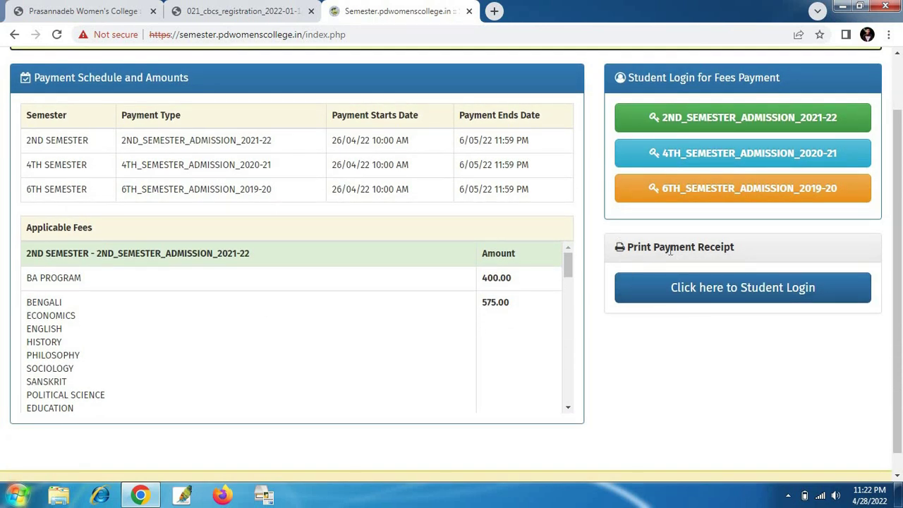
pyautogui.scroll(-1, 671, 253)
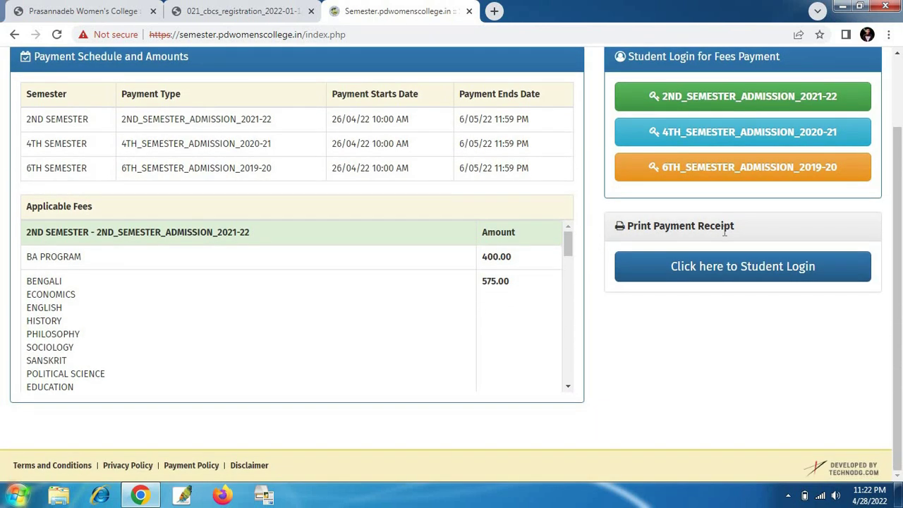
pyautogui.click(766, 262)
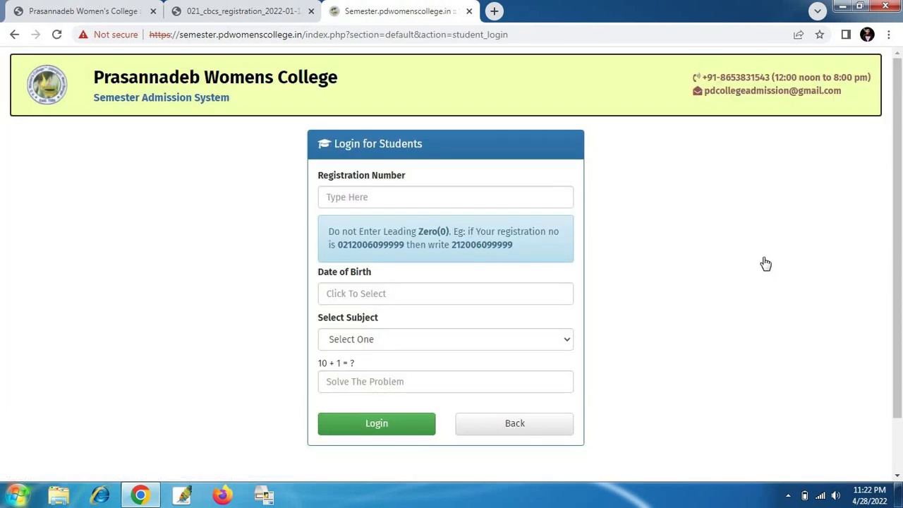
# - Enter the student's registration number and pick the date of birth in the calendar
pyautogui.rightClick(375, 198)
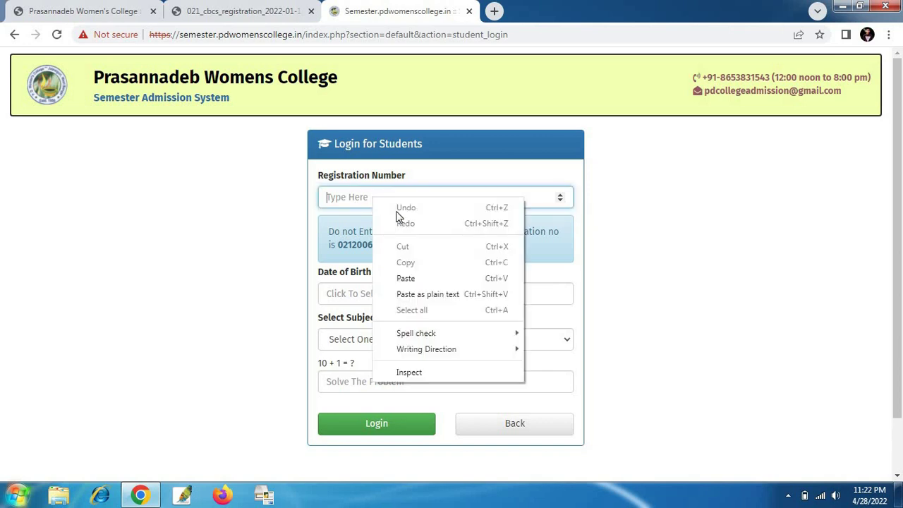
pyautogui.click(419, 280)
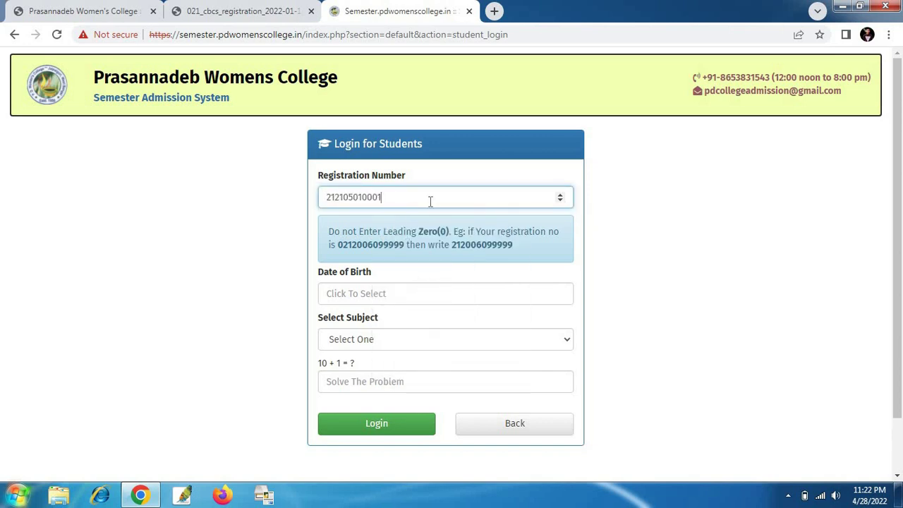
pyautogui.click(374, 293)
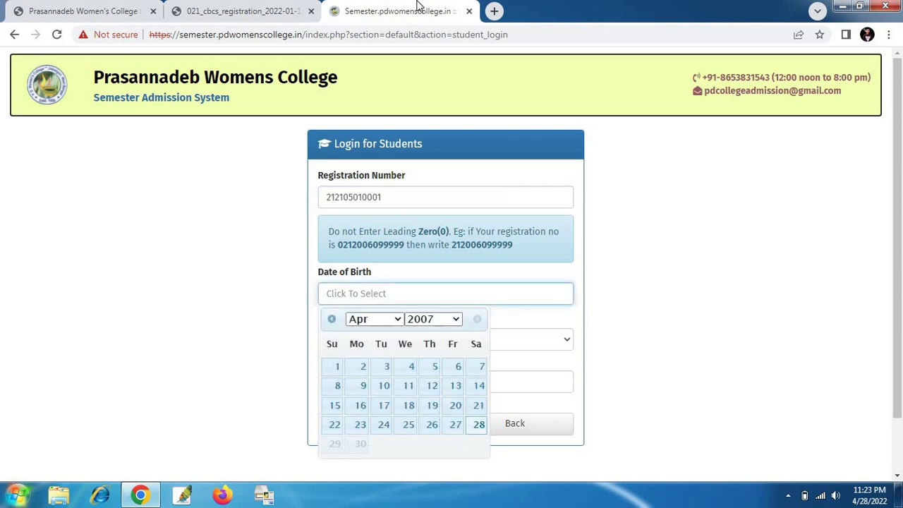
pyautogui.click(106, 8)
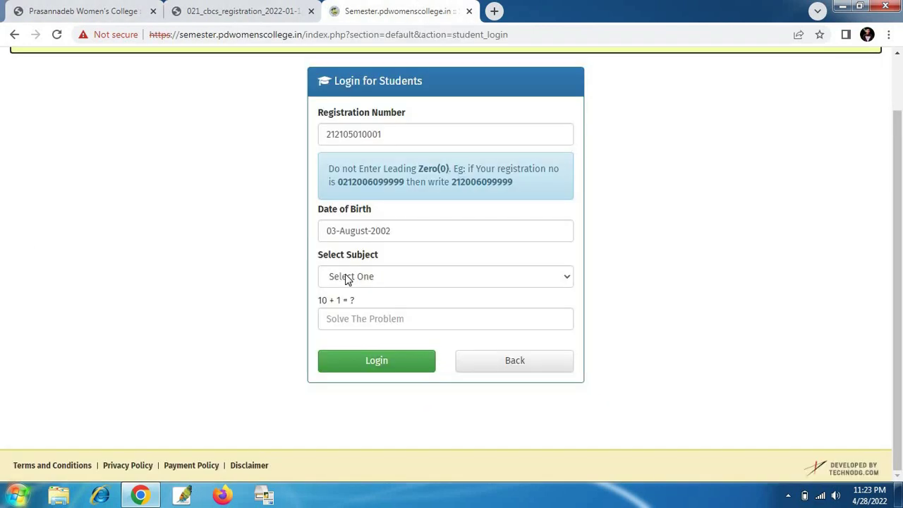
# - Choose BENGALI (HONOURS), answer 11 to the check question, and log in
pyautogui.click(345, 277)
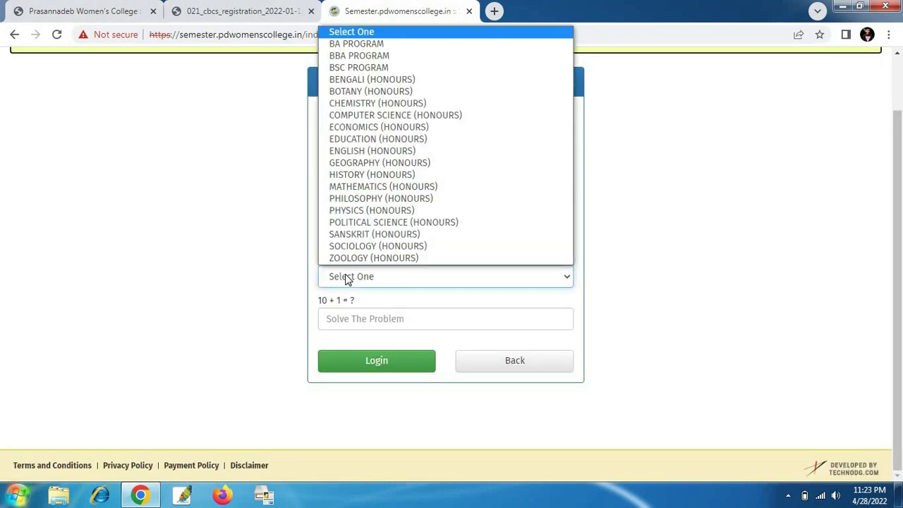
pyautogui.click(395, 79)
pyautogui.click(377, 319)
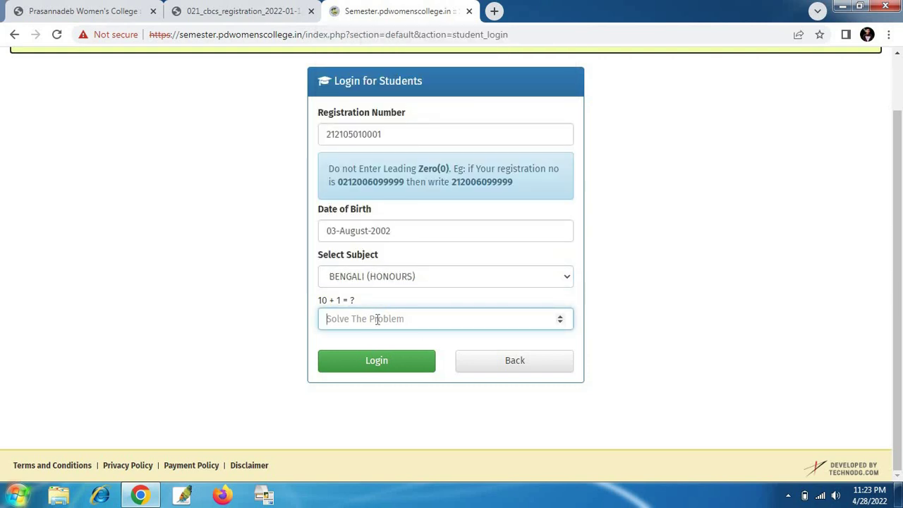
pyautogui.write('11')
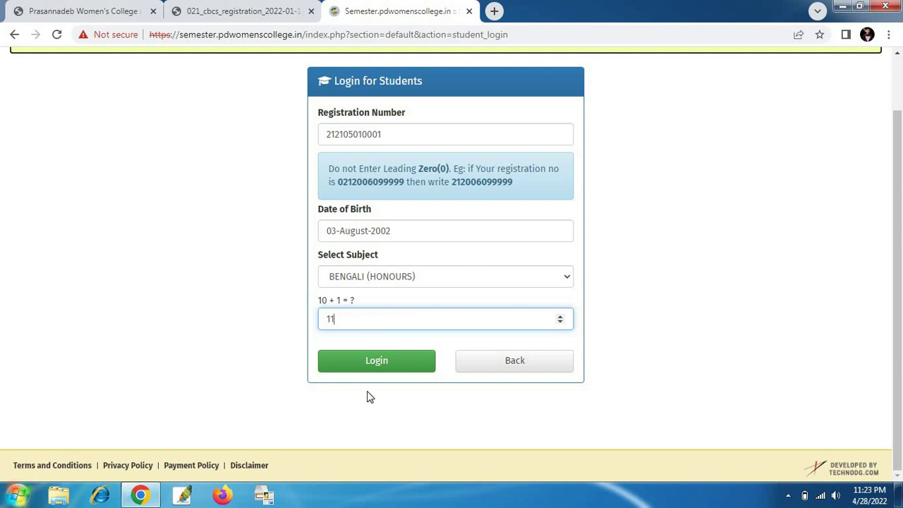
pyautogui.click(365, 368)
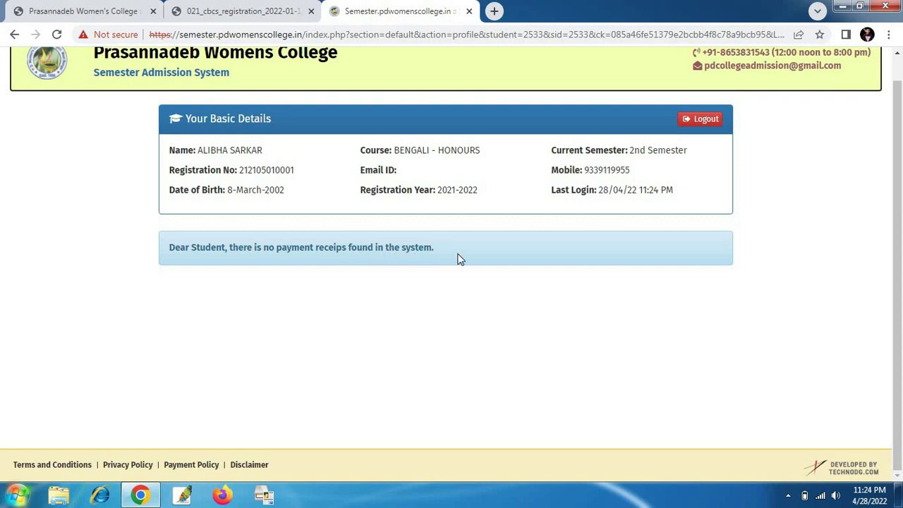
# - Scroll the receipt page to review the 2nd Semester Bengali Honours basic details and the no-receipts notice
pyautogui.scroll(1, 504, 270)
pyautogui.scroll(-1, 504, 271)
pyautogui.scroll(1, 145, 240)
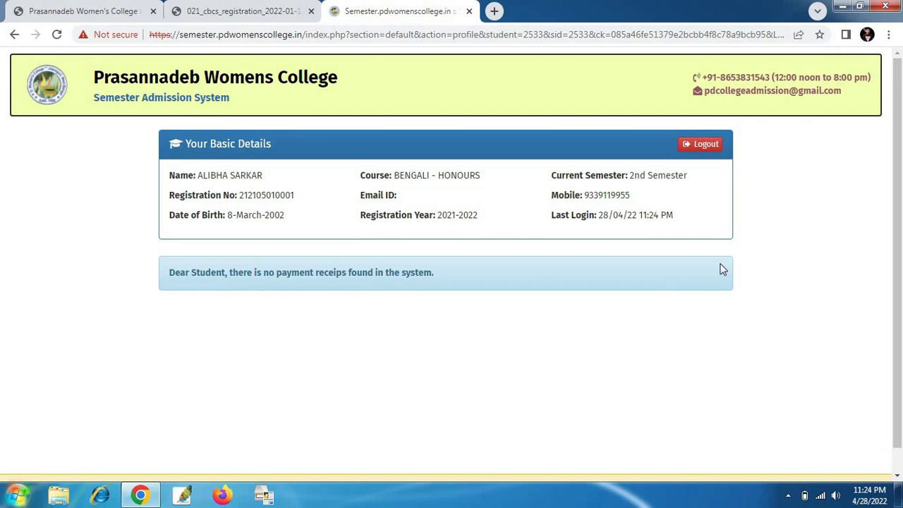